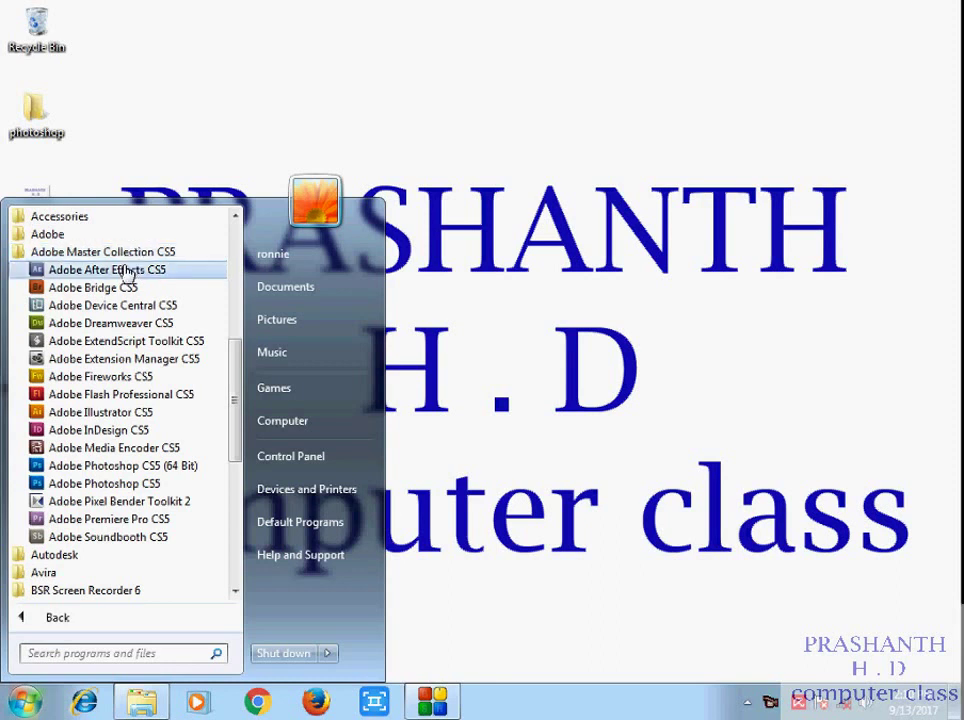
Step: Launch Adobe InDesign CS5 and start setting up a new document
left_click(120, 430)
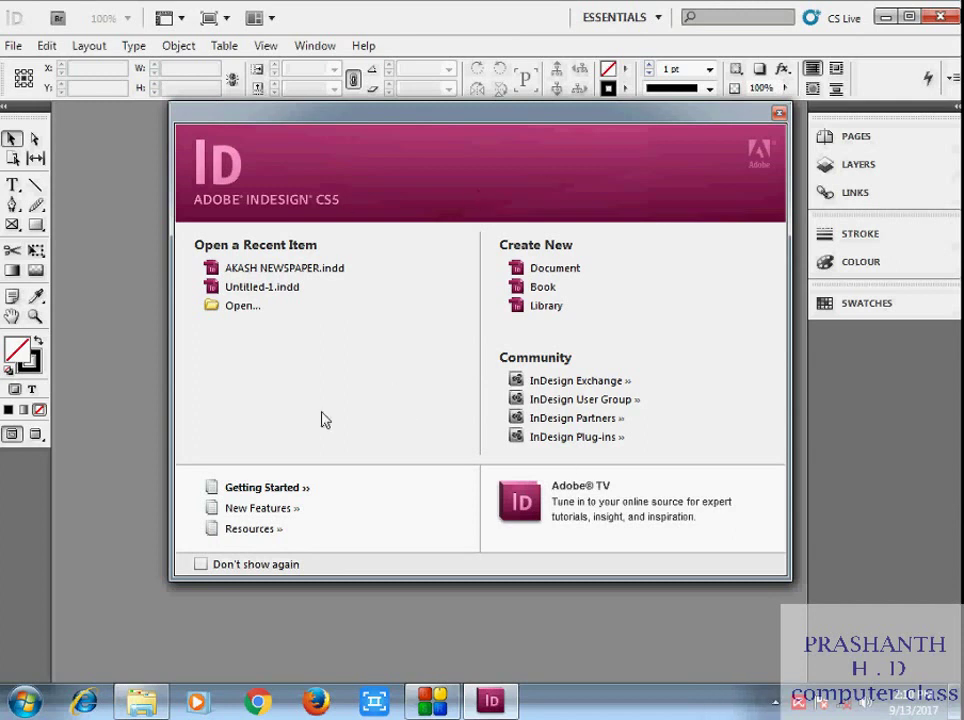
left_click(555, 269)
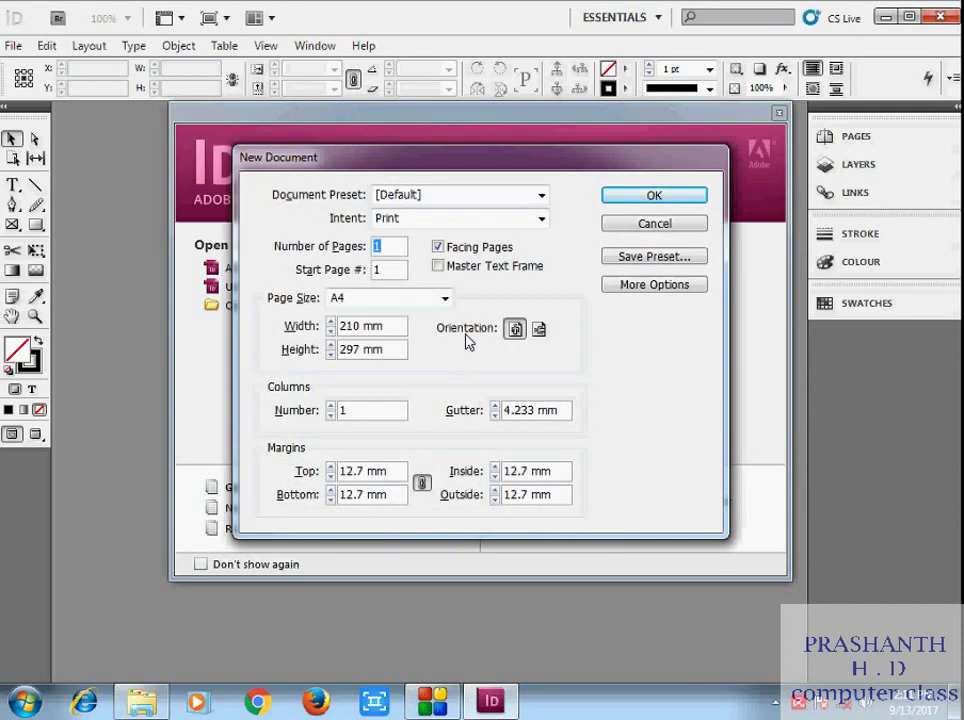
Step: Review the document preset and intent options, keeping the Default preset and Print intent
left_click(459, 200)
left_click(459, 200)
left_click(459, 200)
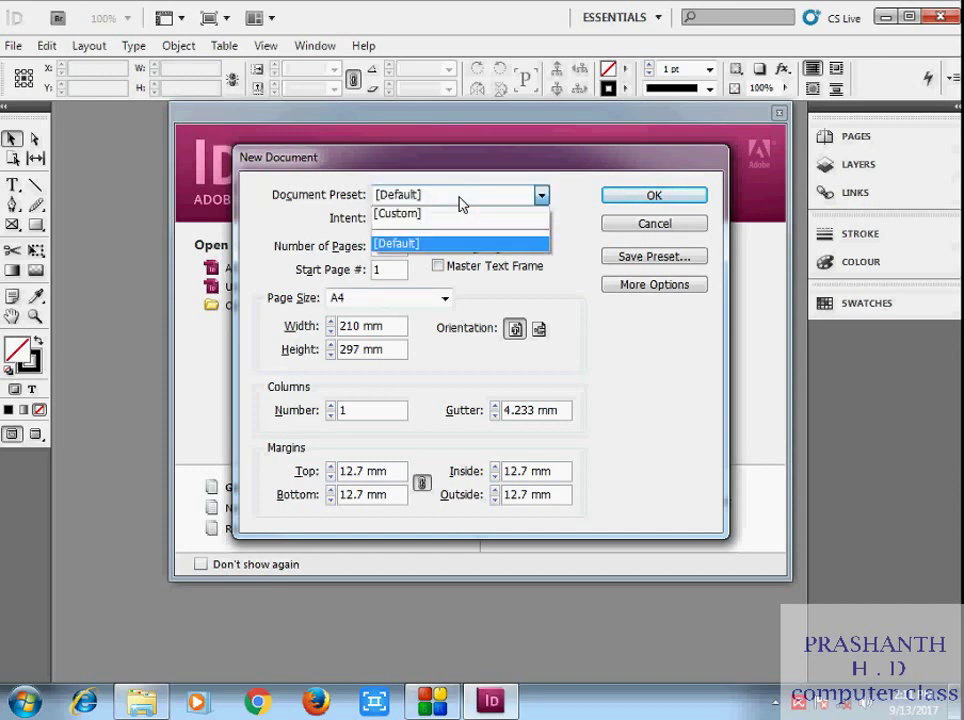
left_click(459, 203)
left_click(453, 222)
left_click(453, 225)
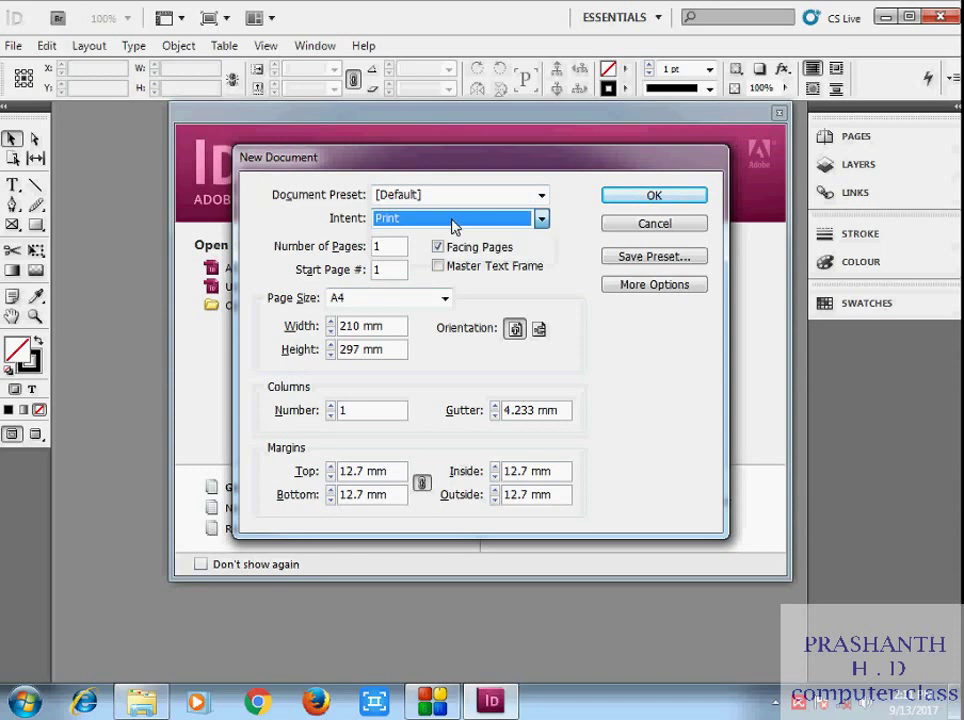
left_click(453, 225)
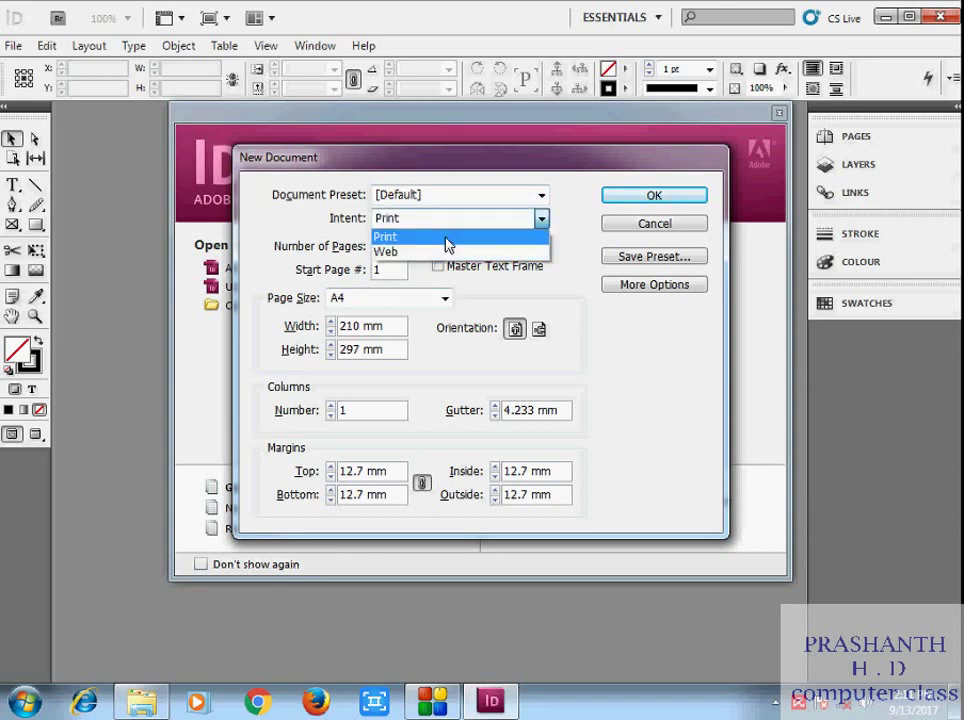
left_click(446, 240)
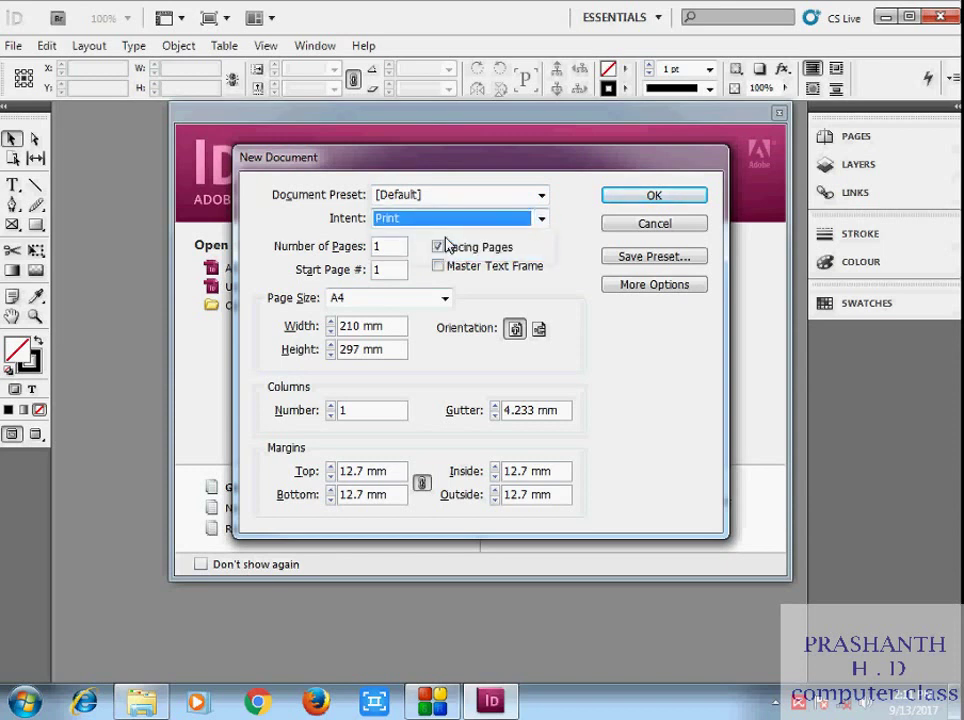
Step: Try the A3 and B5 page sizes and landscape orientation, returning the page setup to A4 portrait
left_click(443, 300)
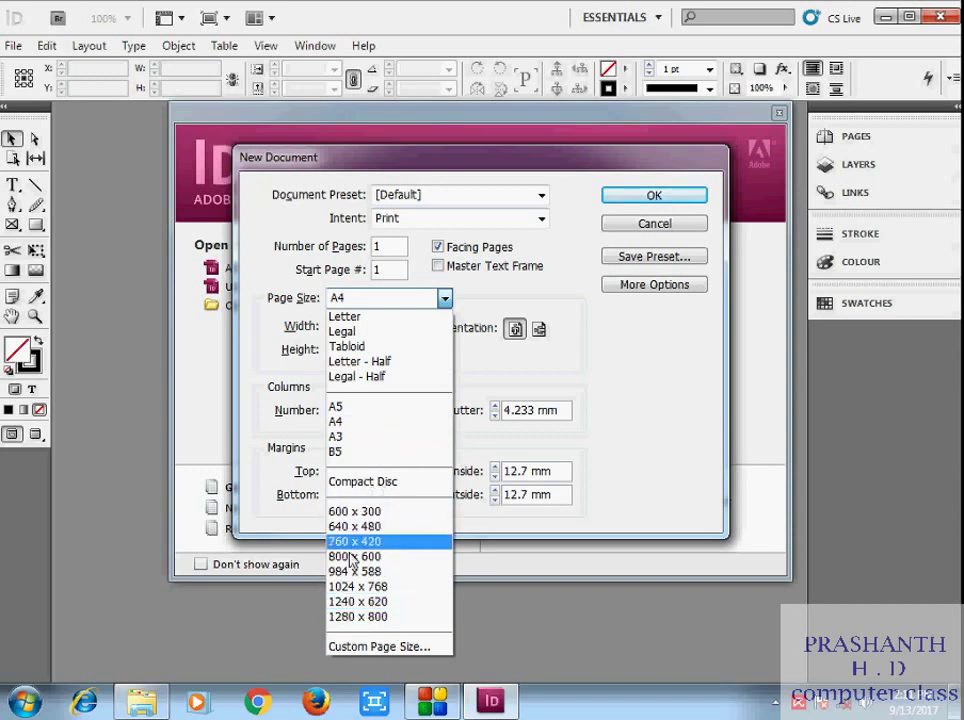
left_click(355, 423)
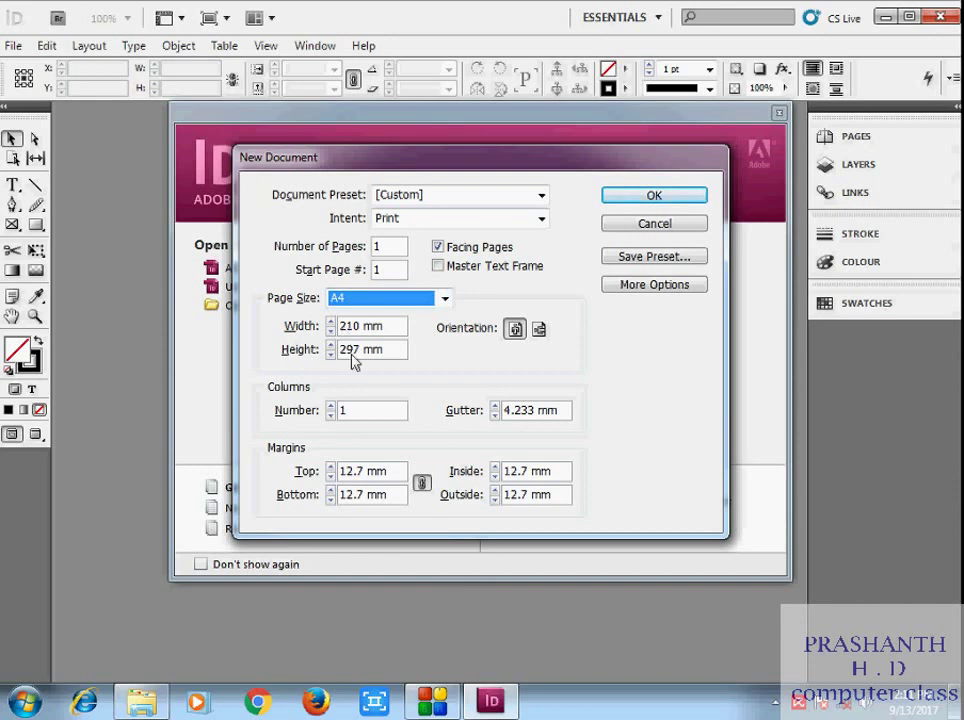
left_click(373, 302)
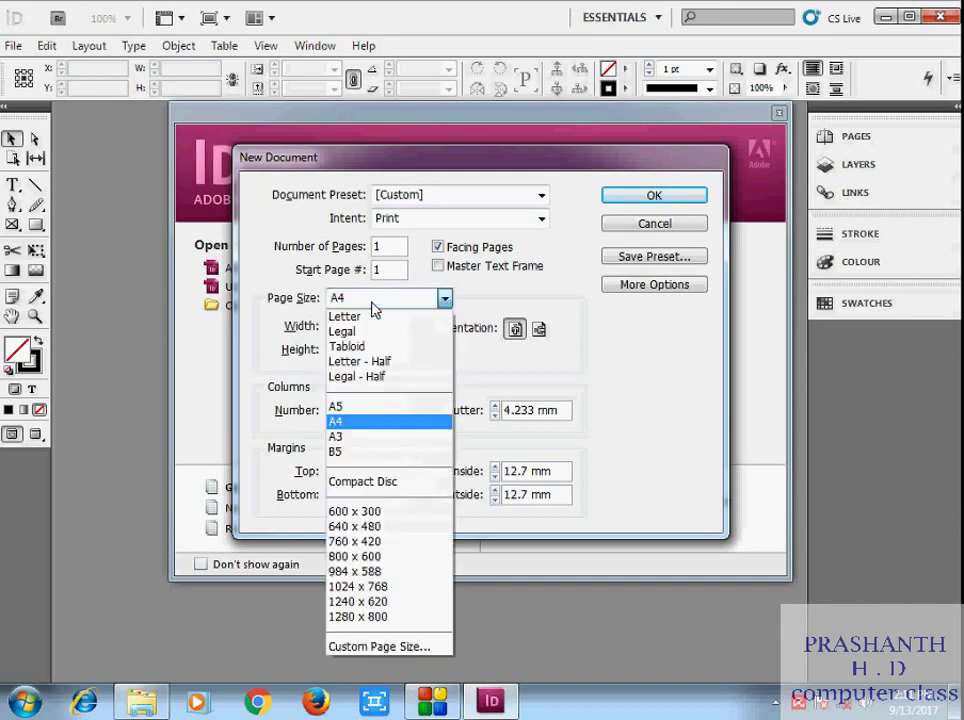
left_click(351, 436)
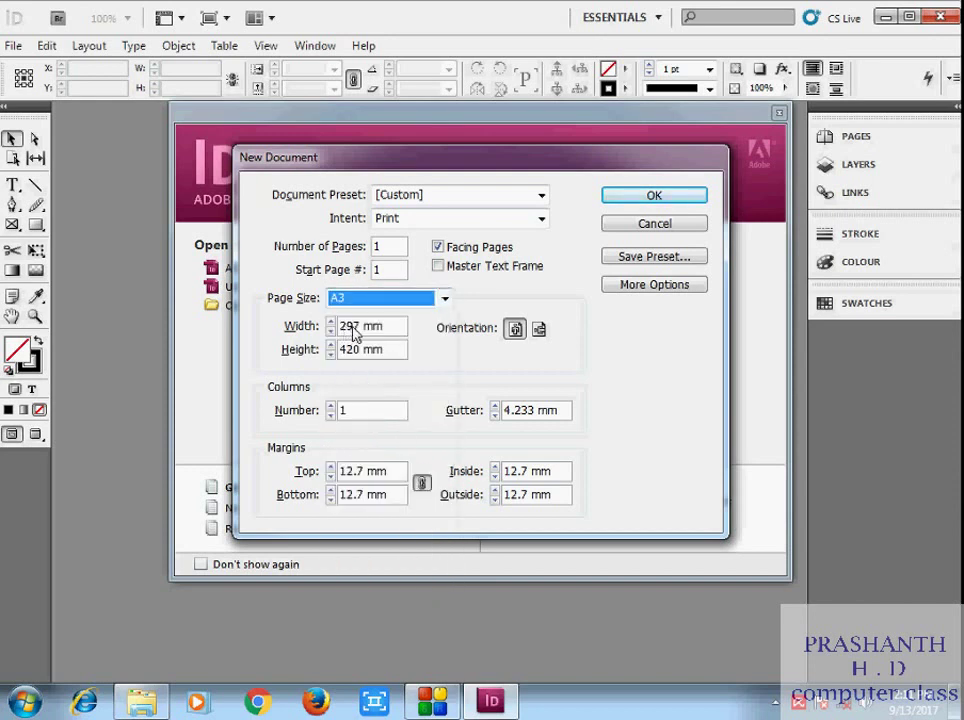
left_click(368, 300)
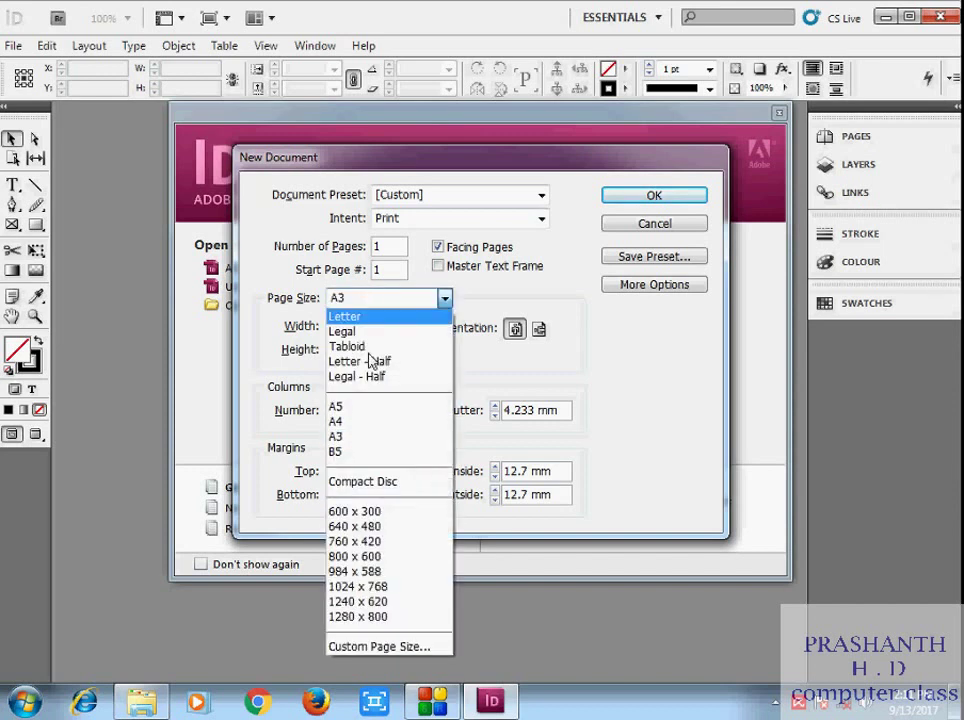
left_click(370, 451)
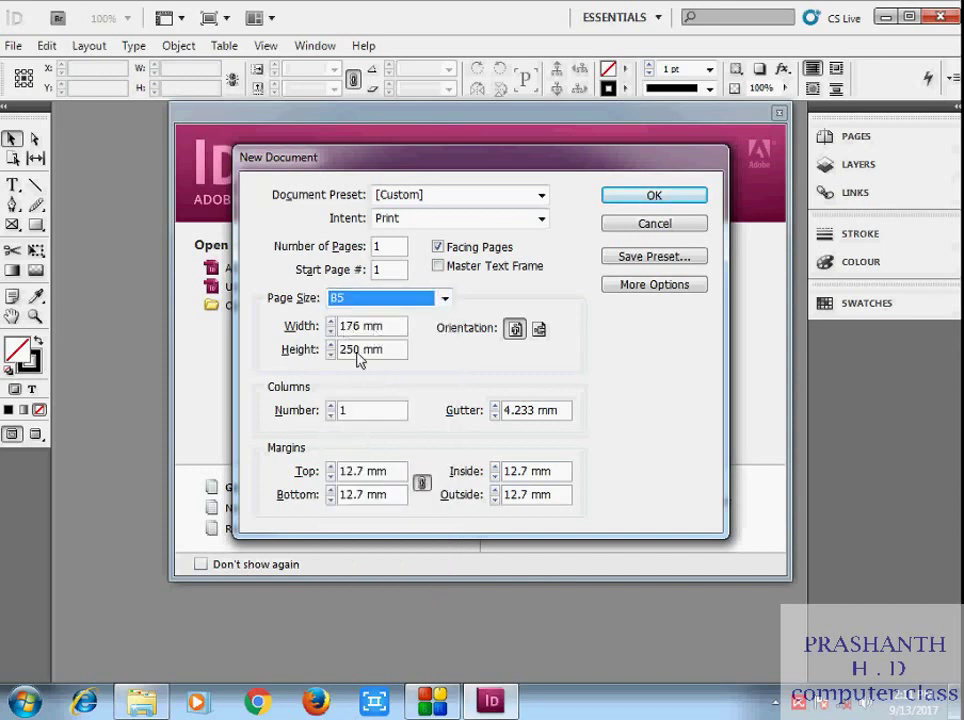
left_click(378, 305)
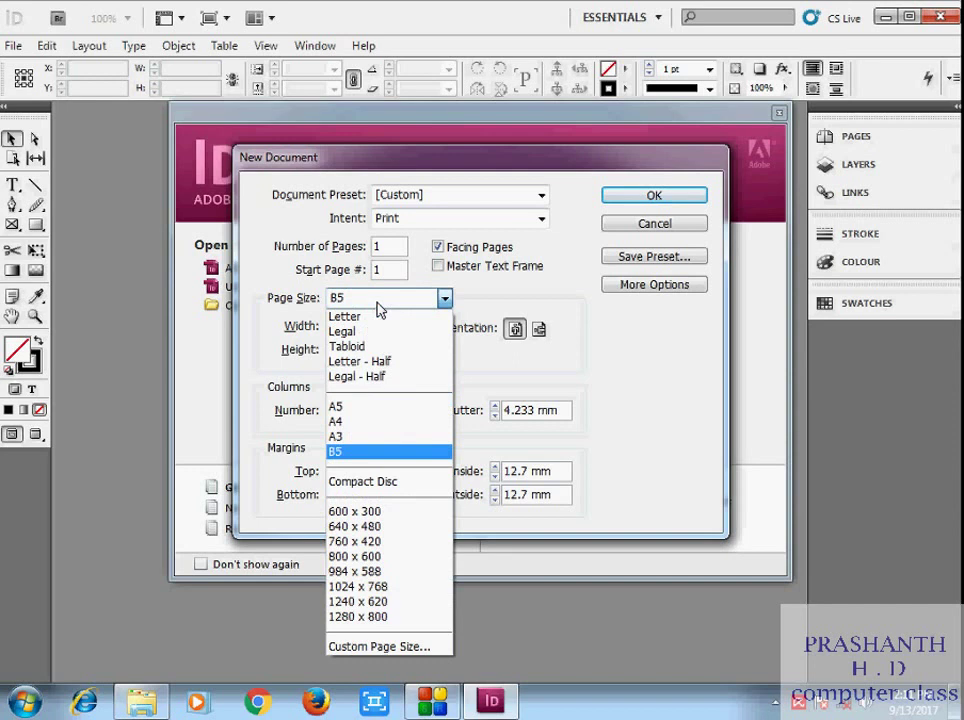
left_click(344, 422)
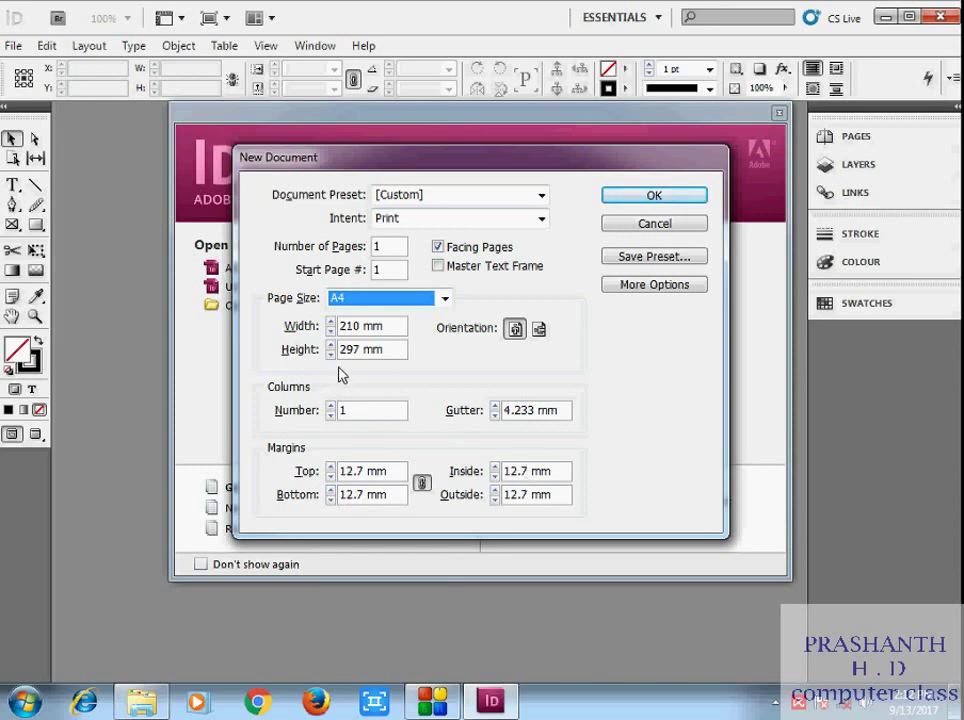
left_click(538, 330)
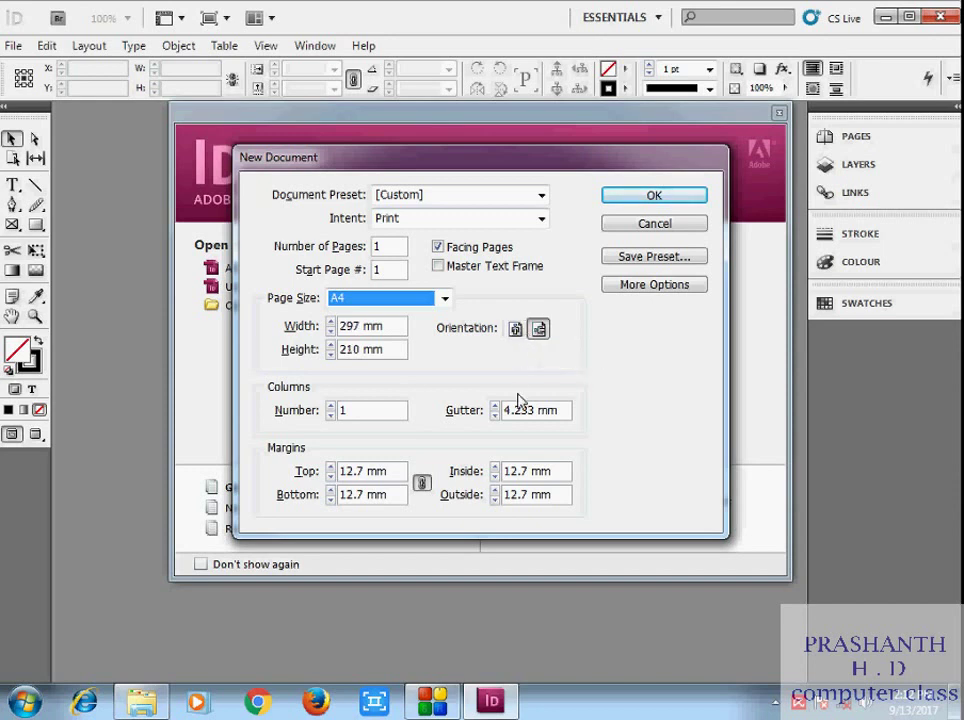
left_click(516, 331)
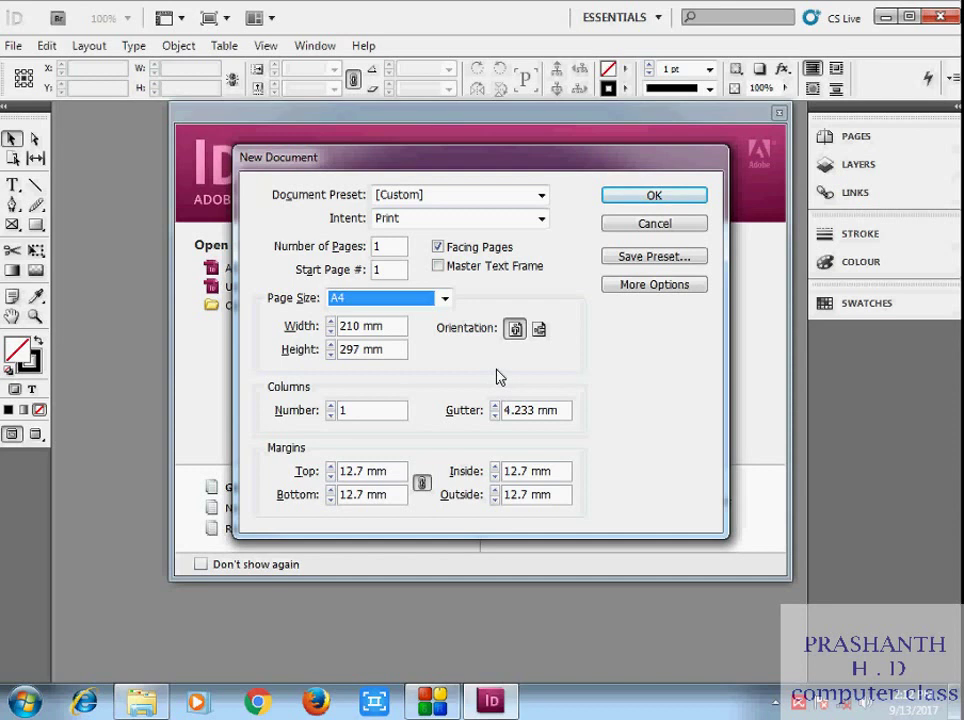
Step: Set the number of pages to 5 and the start page number to 1
double_click(395, 248)
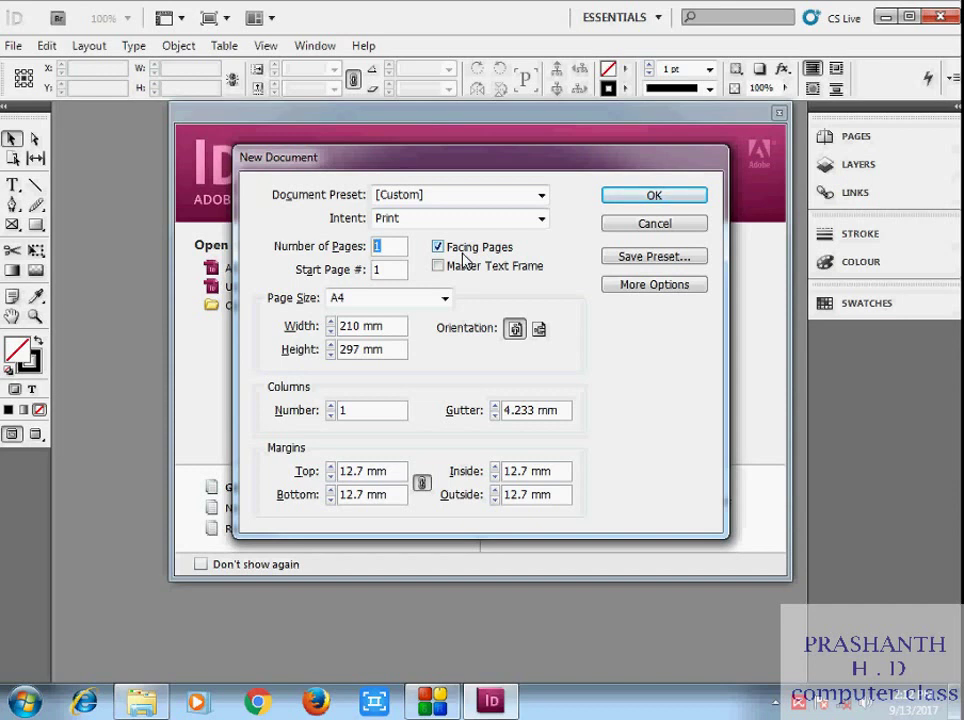
type("5")
left_click(393, 270)
double_click(385, 274)
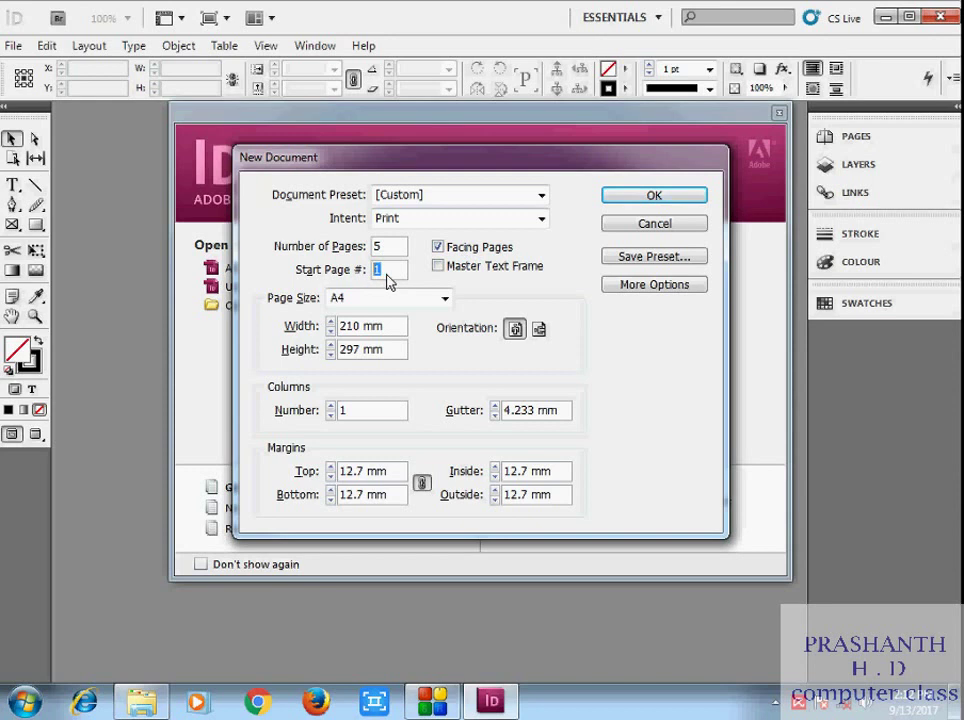
type("1")
left_click(538, 418)
Step: Reset the document settings with the Default preset and switch the preset back to Custom
left_click(440, 199)
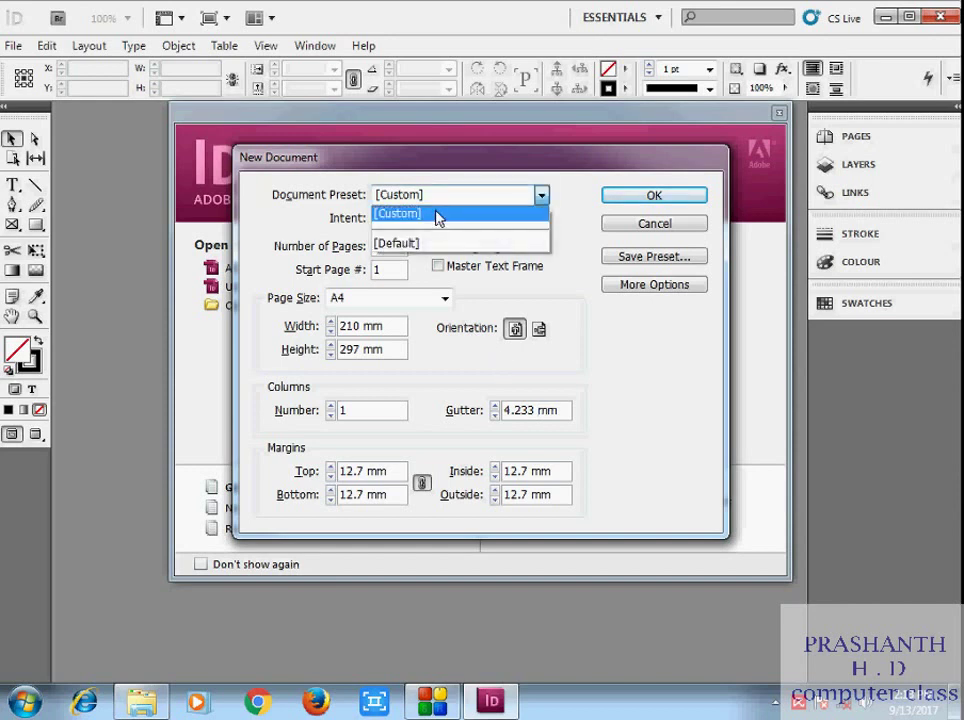
left_click(438, 213)
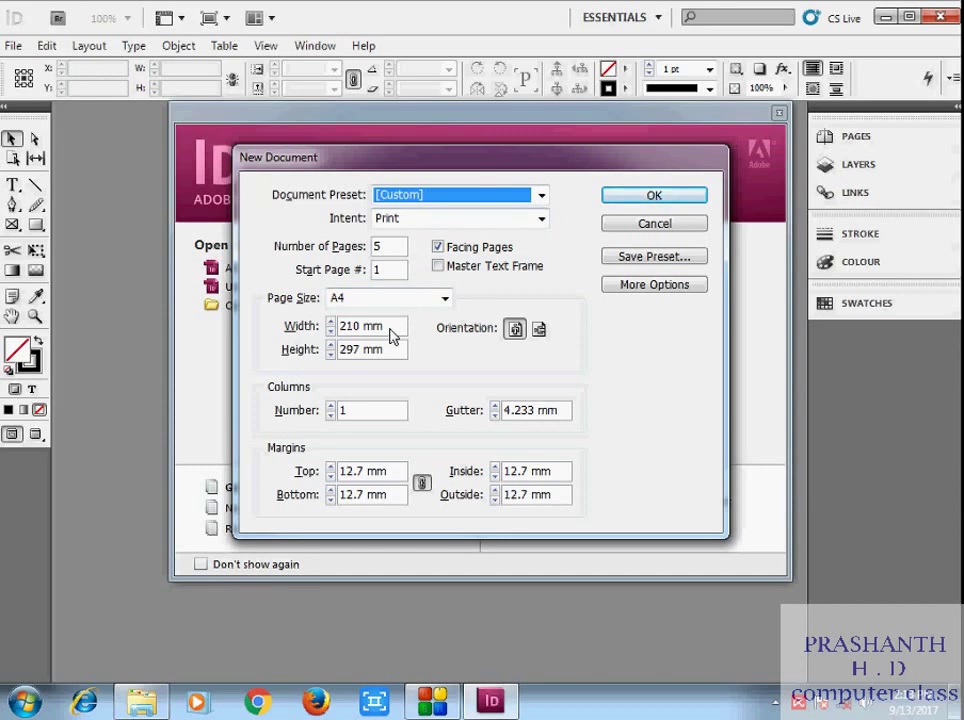
left_click(455, 197)
left_click(448, 243)
left_click(456, 201)
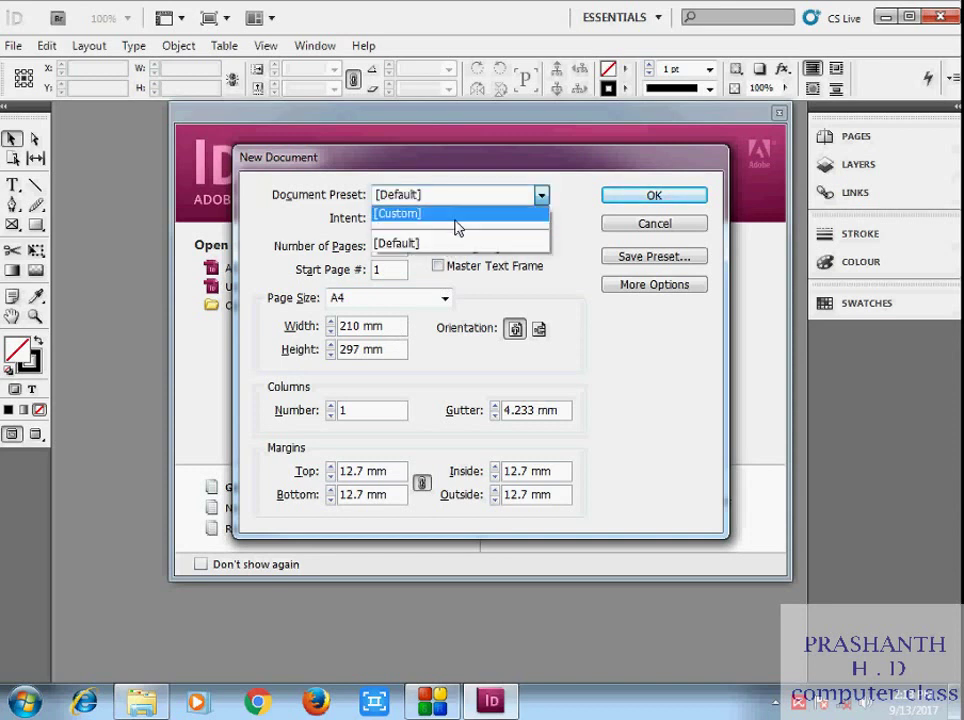
left_click(455, 214)
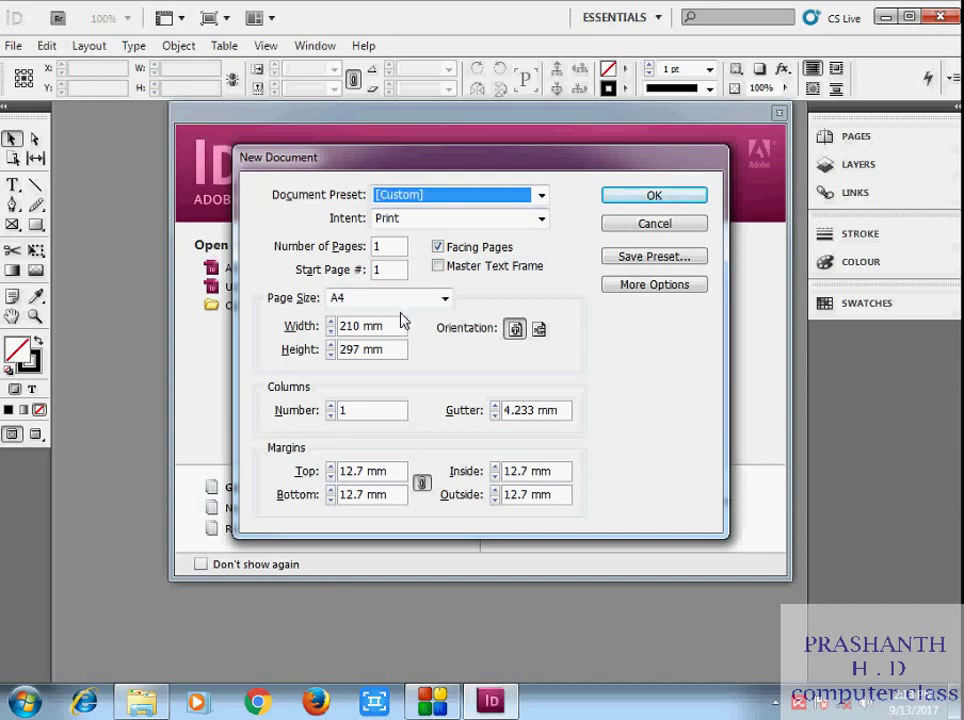
Step: Create the A4 portrait document, keeping the width at 210 mm and the height at 297 mm
left_click_drag(396, 333, 340, 349)
left_click(376, 349)
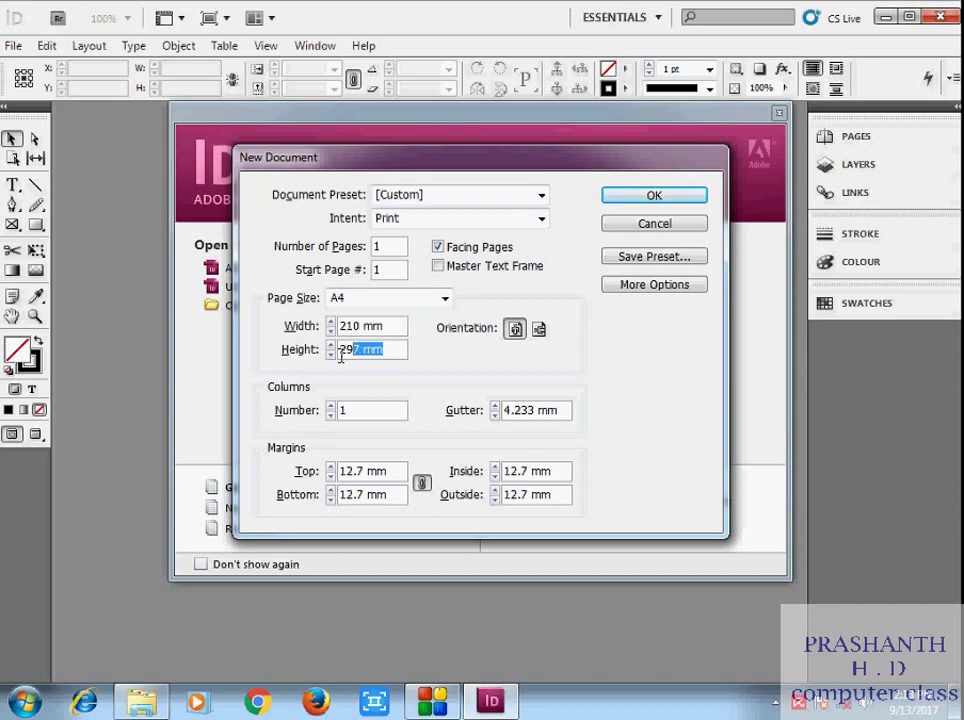
left_click(396, 349)
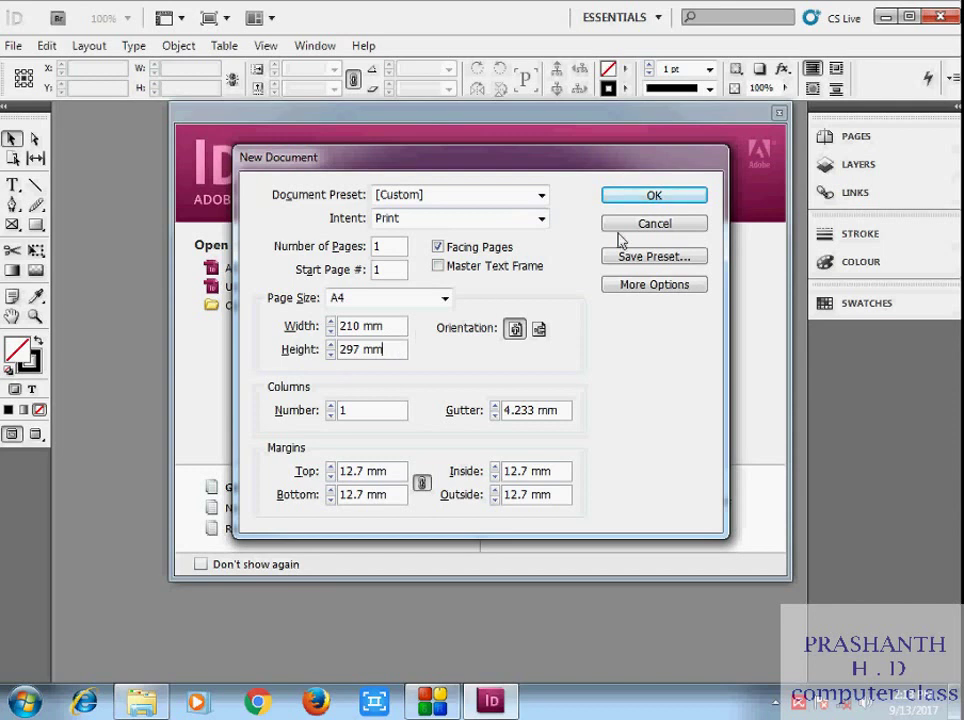
left_click(656, 197)
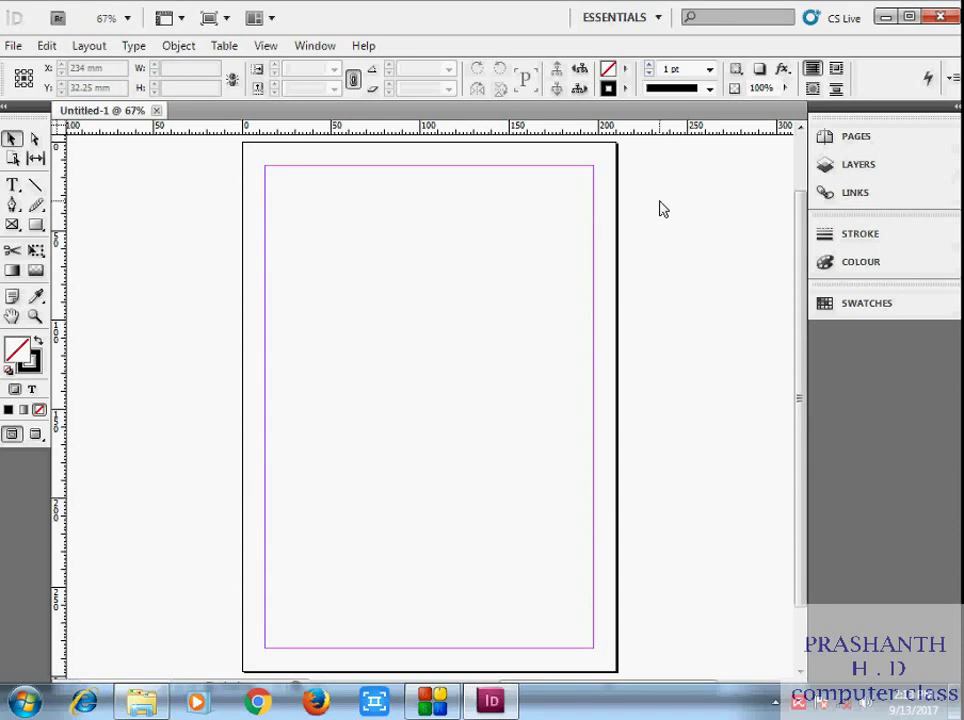
scroll(596, 318, "down", 2)
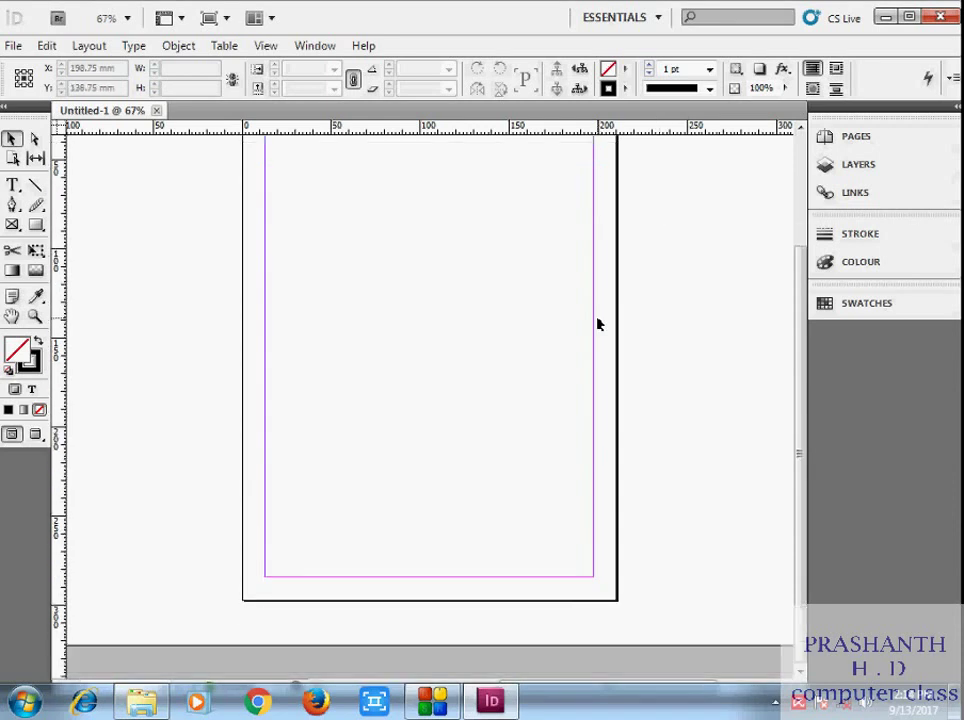
scroll(595, 320, "up", 4)
scroll(595, 320, "down", 2)
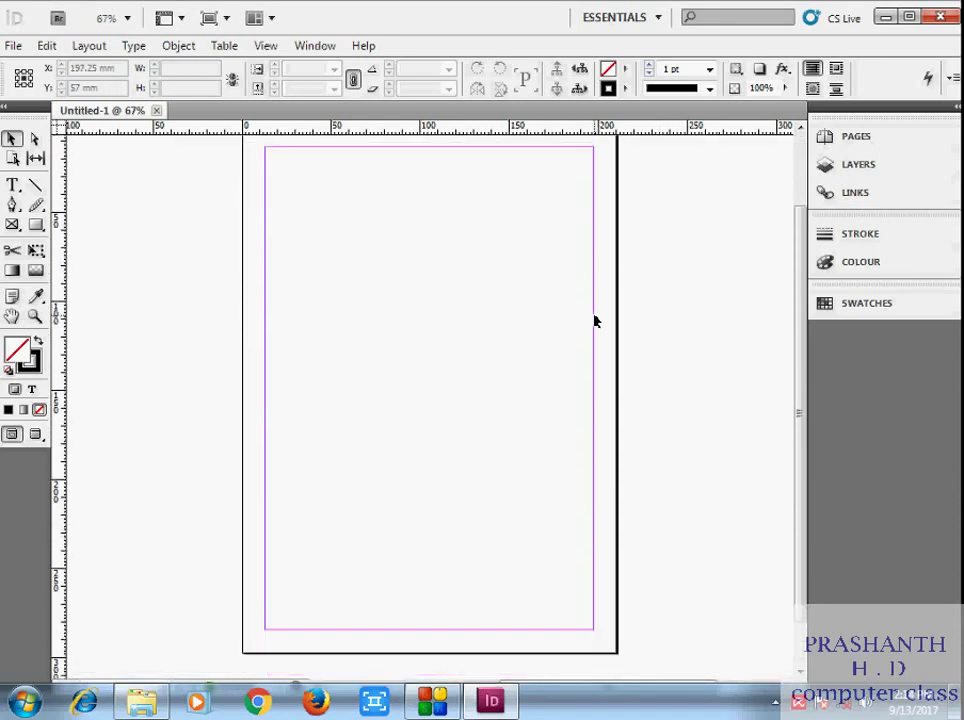
scroll(594, 302, "up", 1)
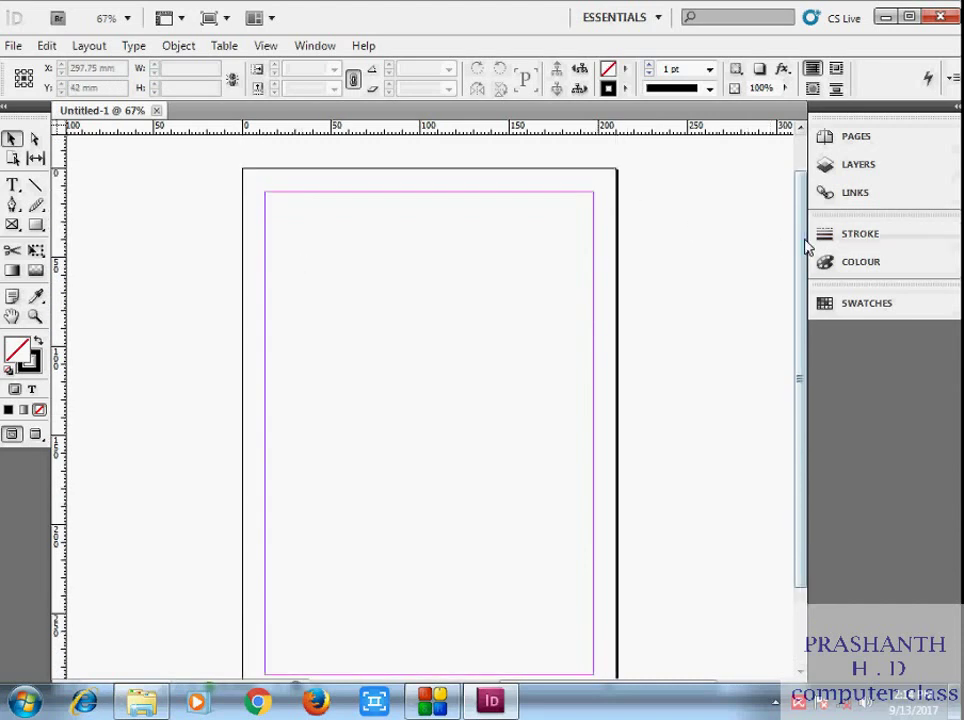
left_click_drag(808, 243, 808, 264)
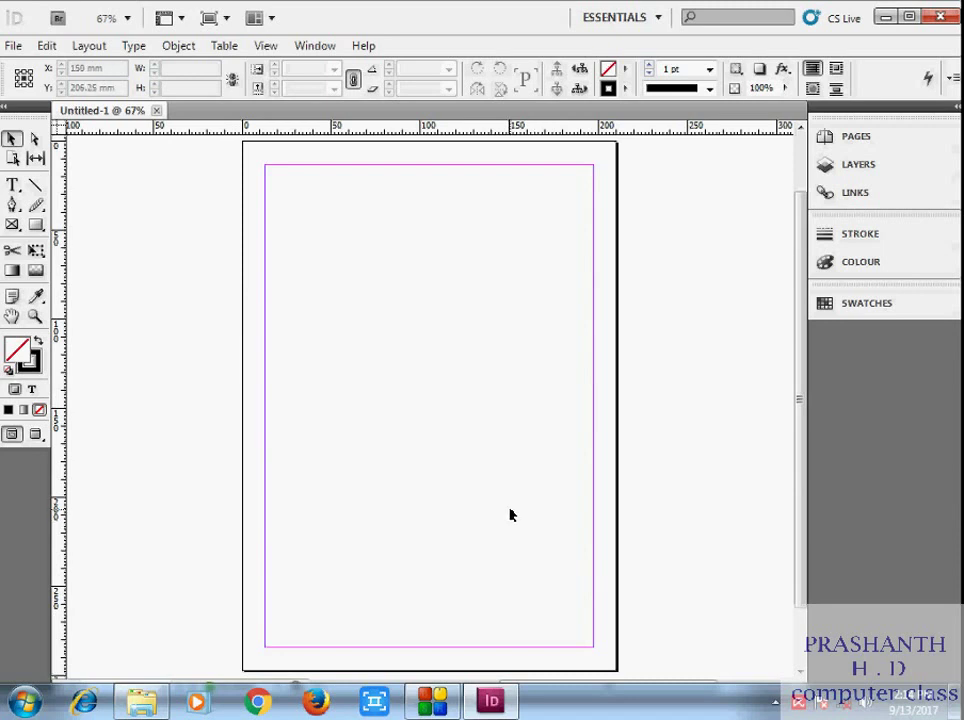
left_click(437, 703)
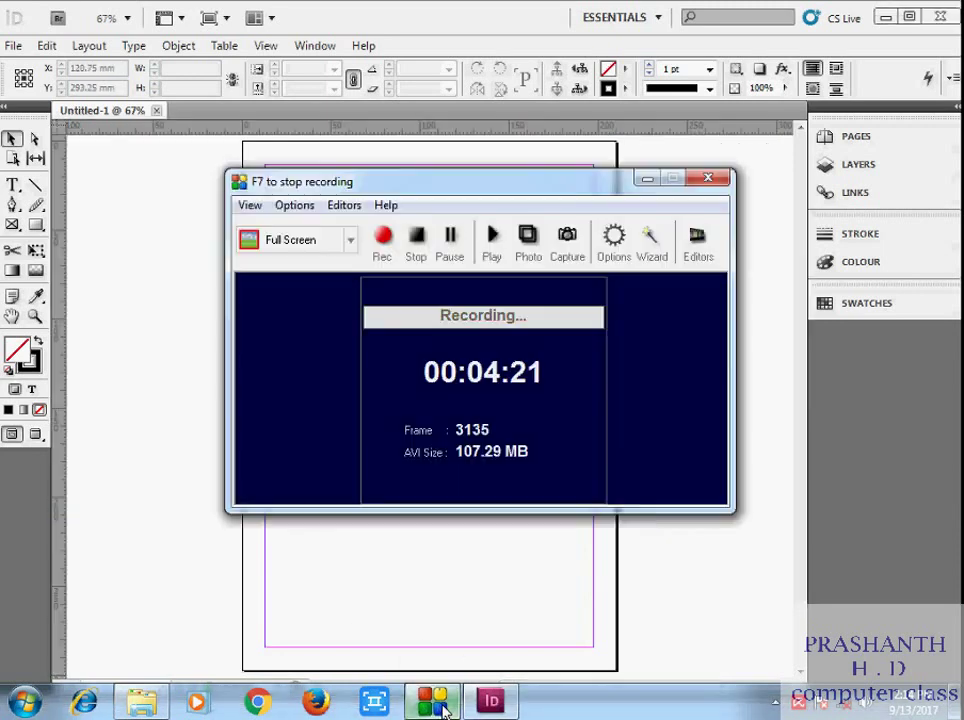